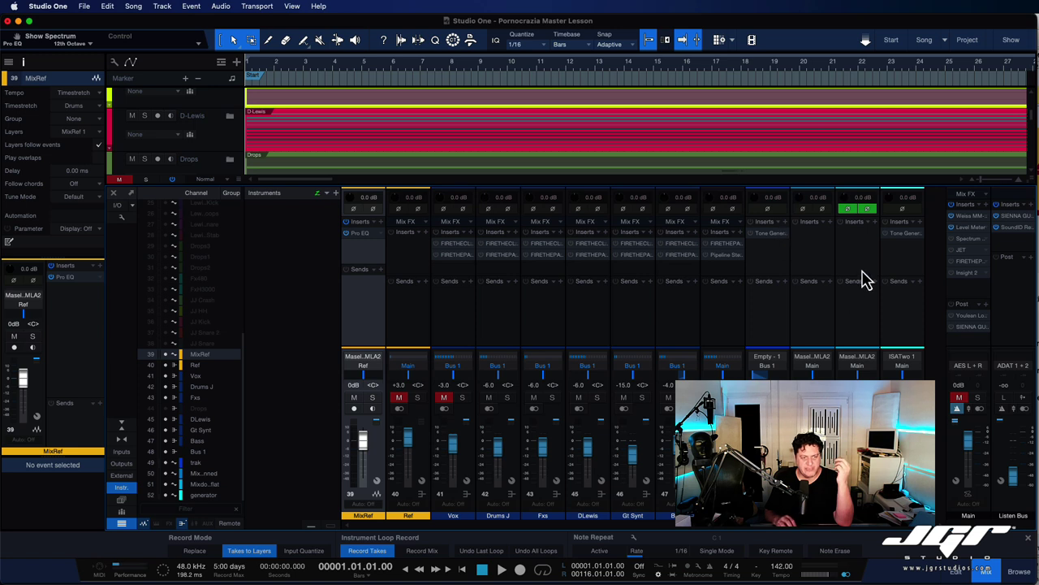
Enlarge the mixer upward so the channels' insert lists have more room.
left_click_drag(752, 186, 751, 108)
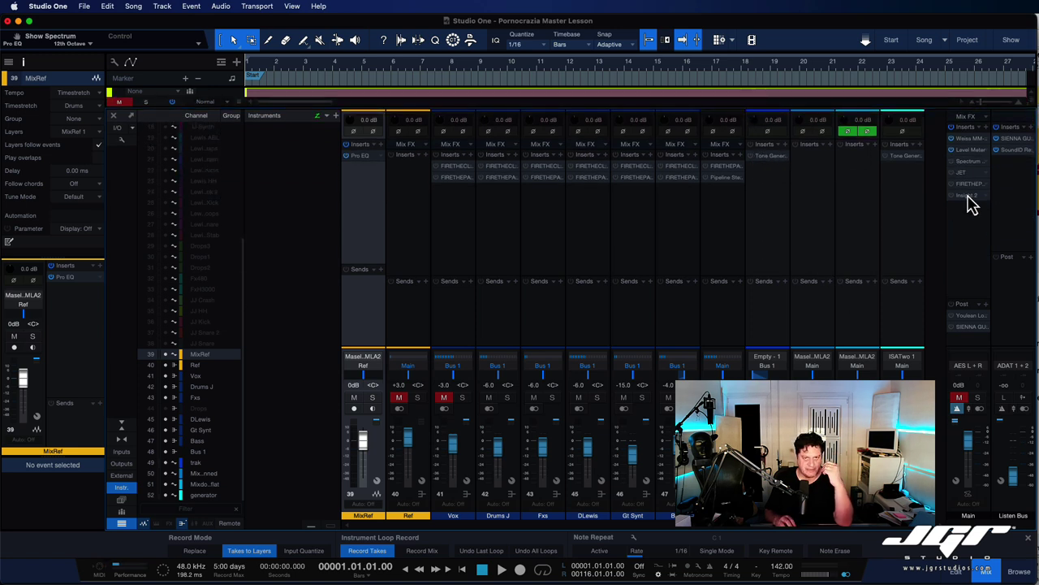
left_click(979, 127)
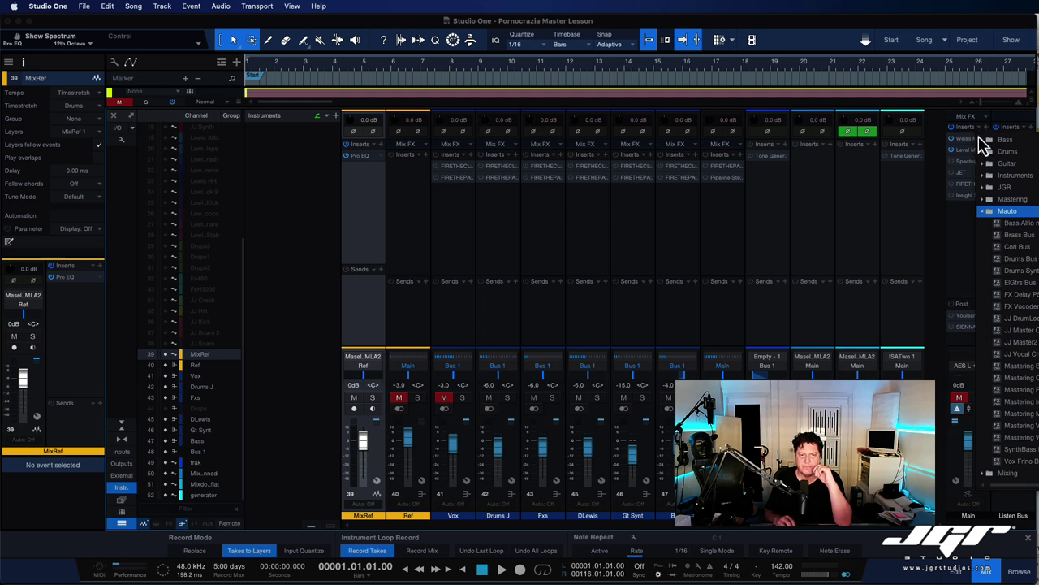
left_click(988, 214)
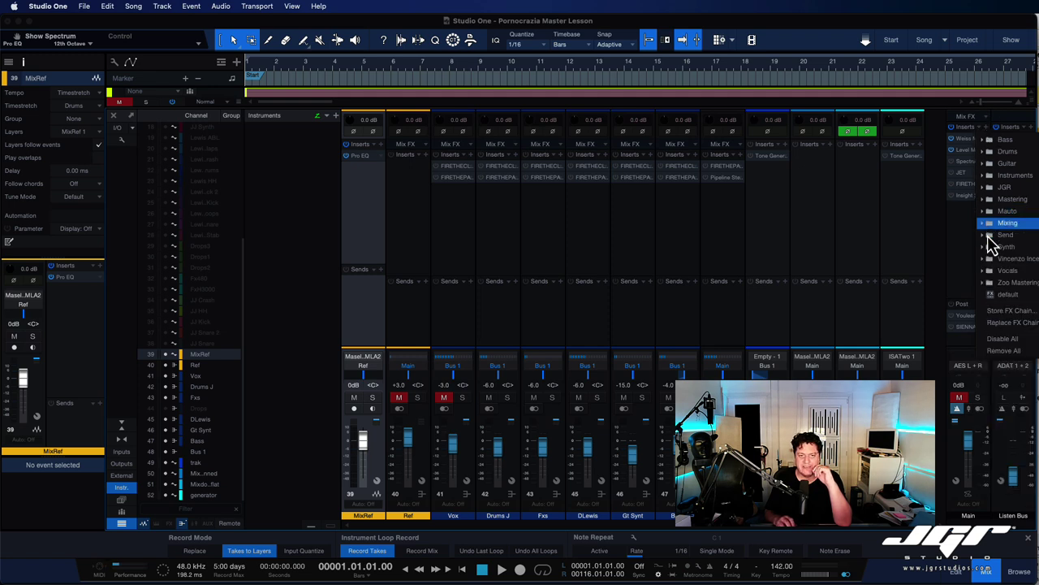
left_click(1000, 313)
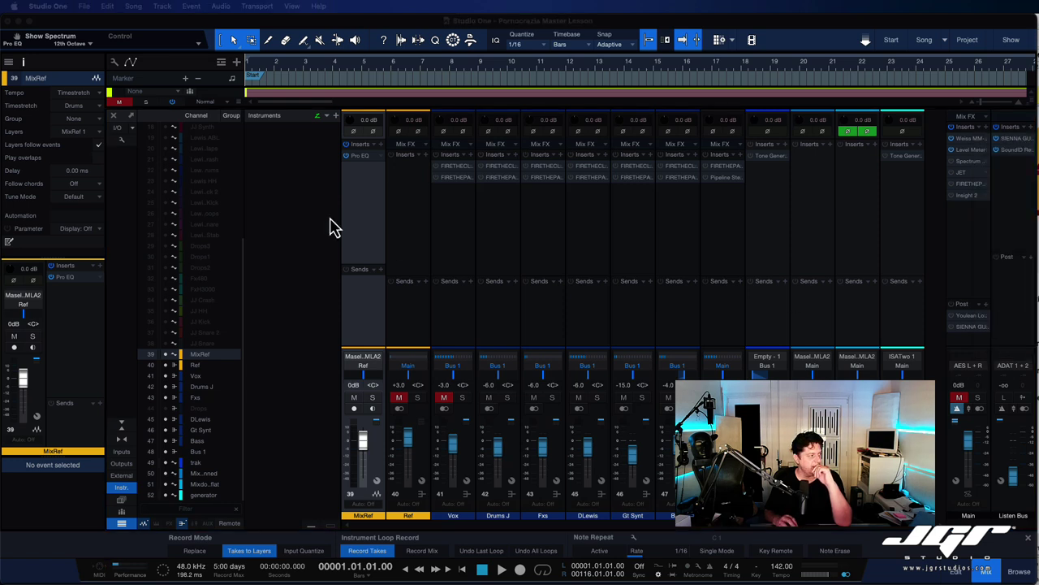
left_click_drag(143, 190, 726, 252)
type("master out")
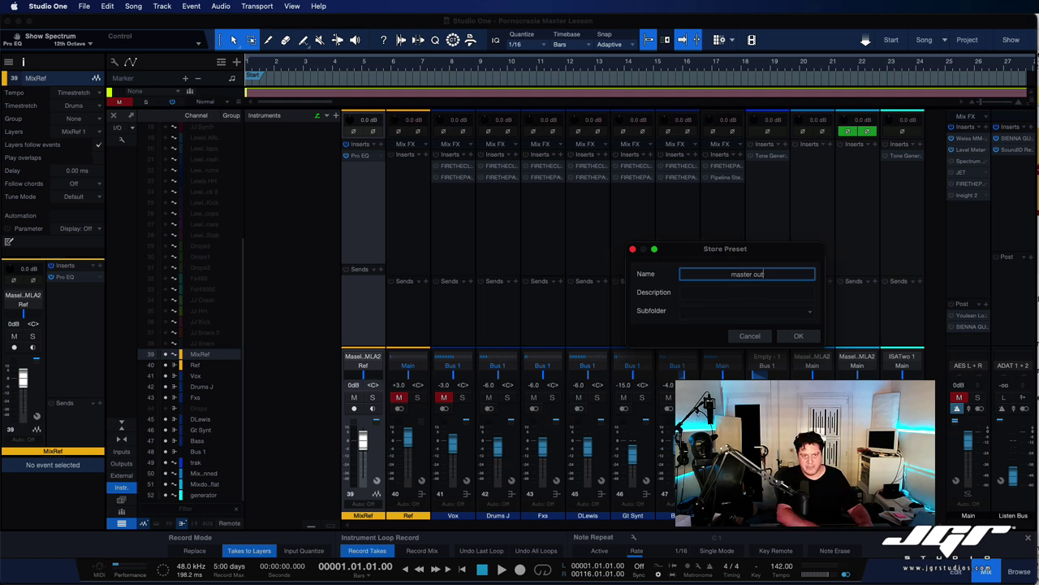
type(" incenzo")
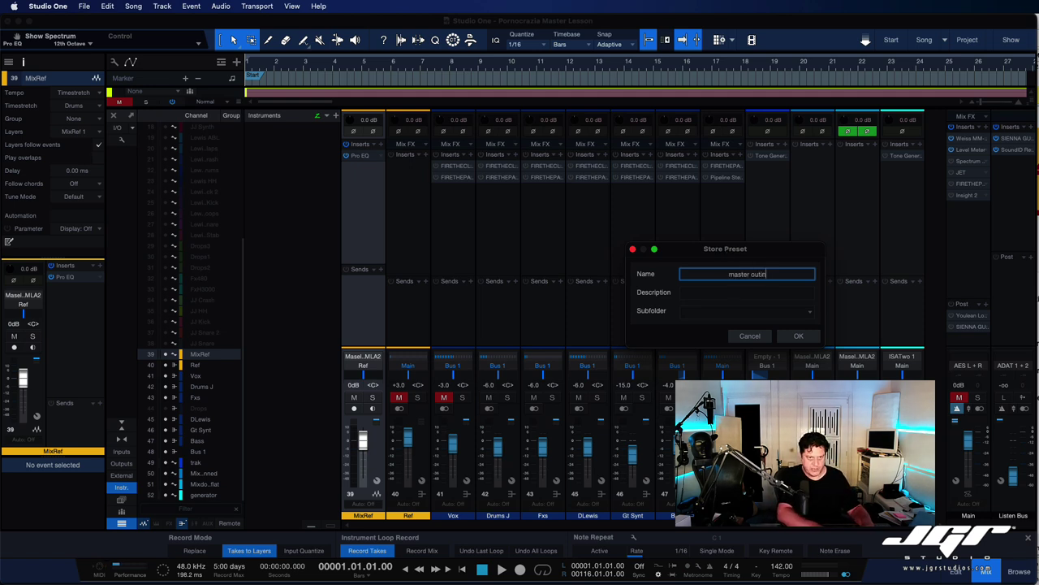
left_click(742, 293)
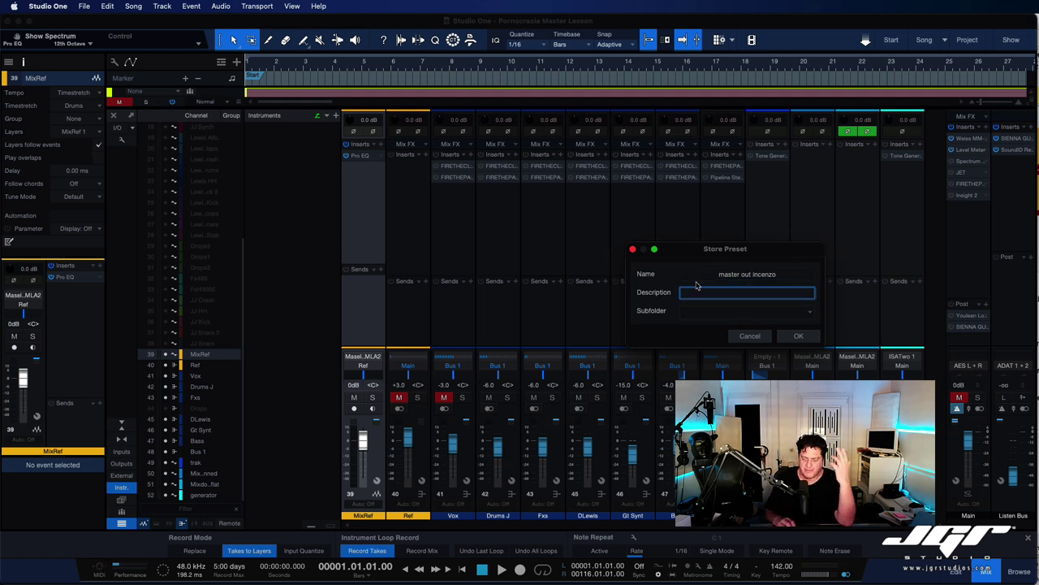
left_click(809, 312)
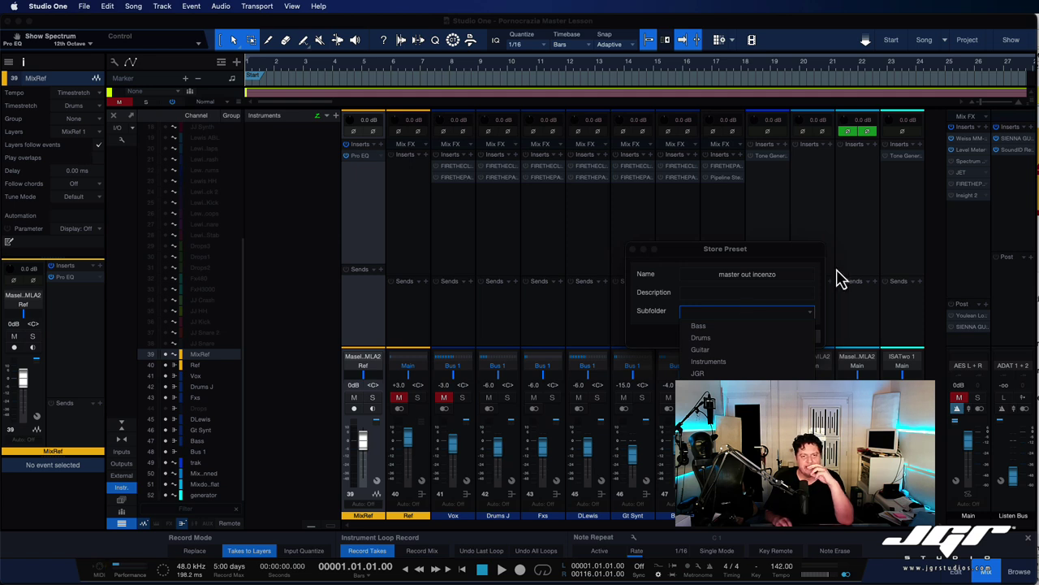
left_click(964, 230)
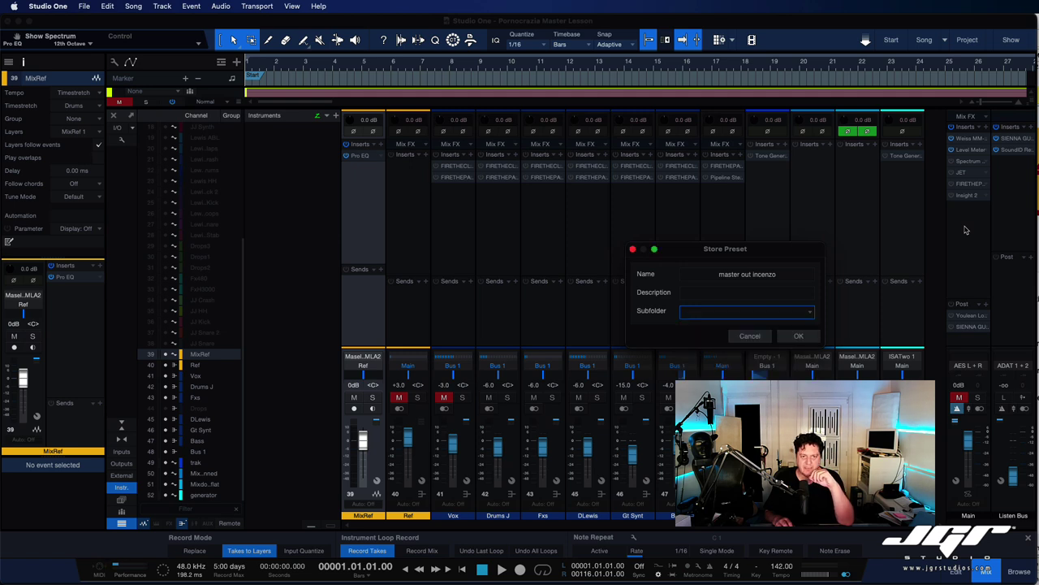
left_click(633, 249)
Load the Vincenzo Vox Bus 2 FX chain onto the Vox bus's inserts.
left_click(462, 202)
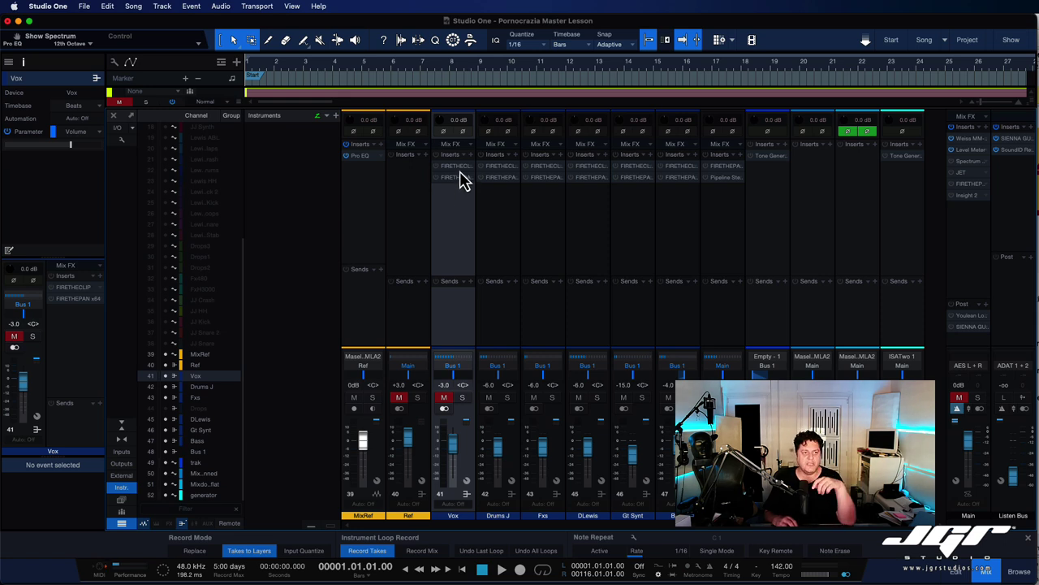
left_click(464, 163)
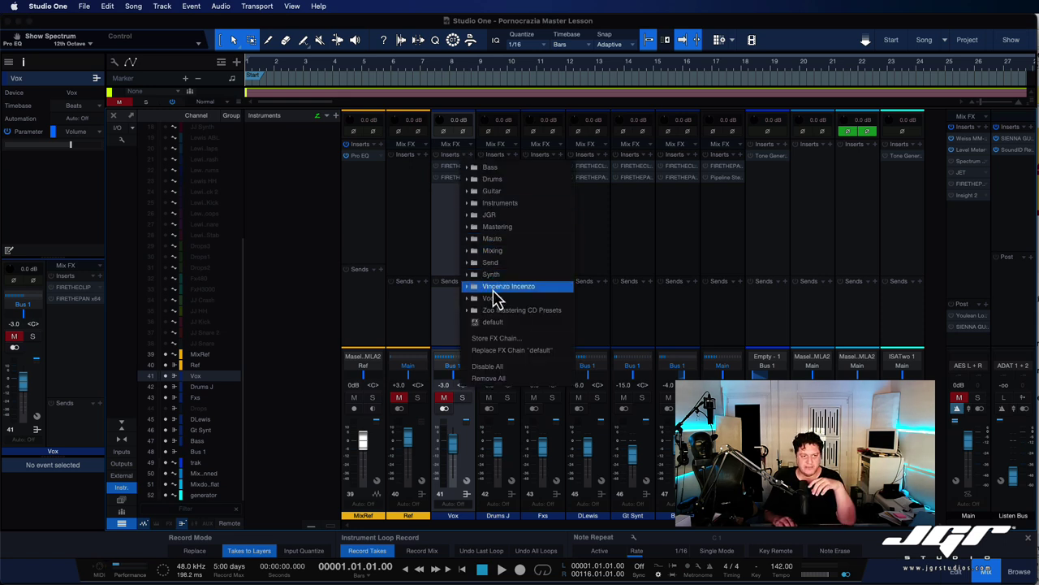
left_click(491, 288)
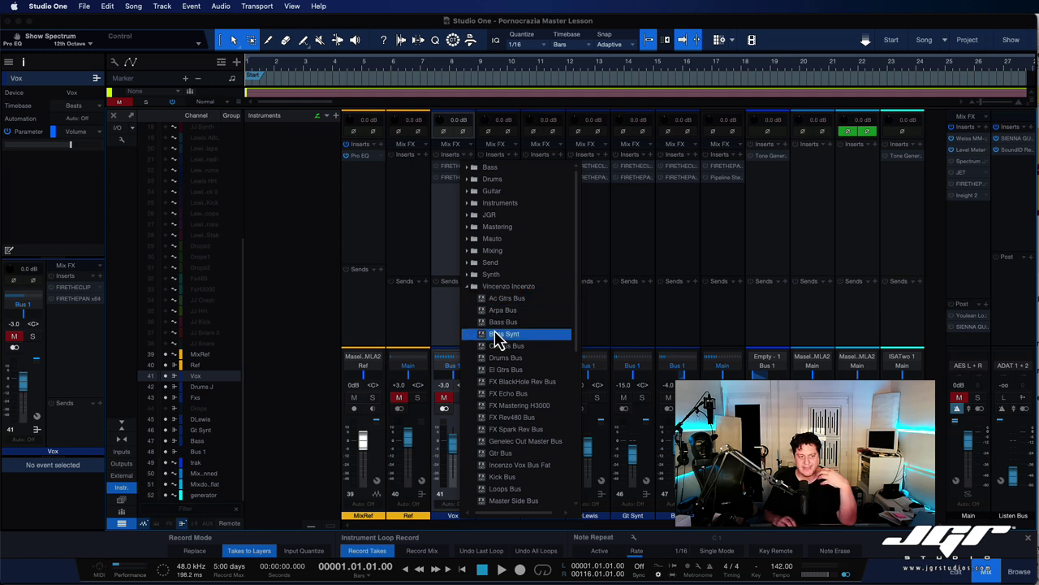
scroll(519, 438, "down", 3)
scroll(521, 436, "down", 3)
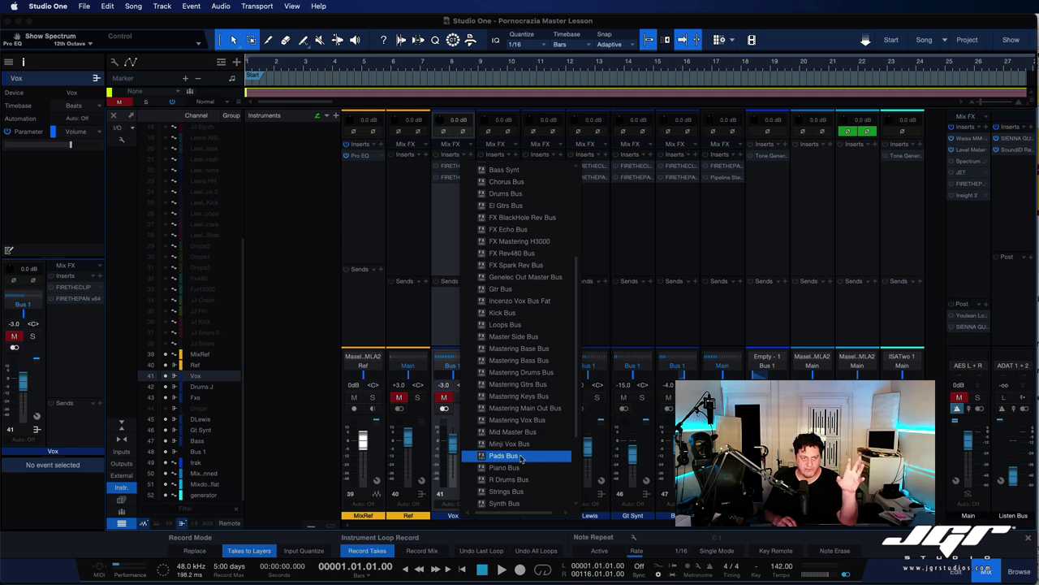
scroll(521, 459, "down", 3)
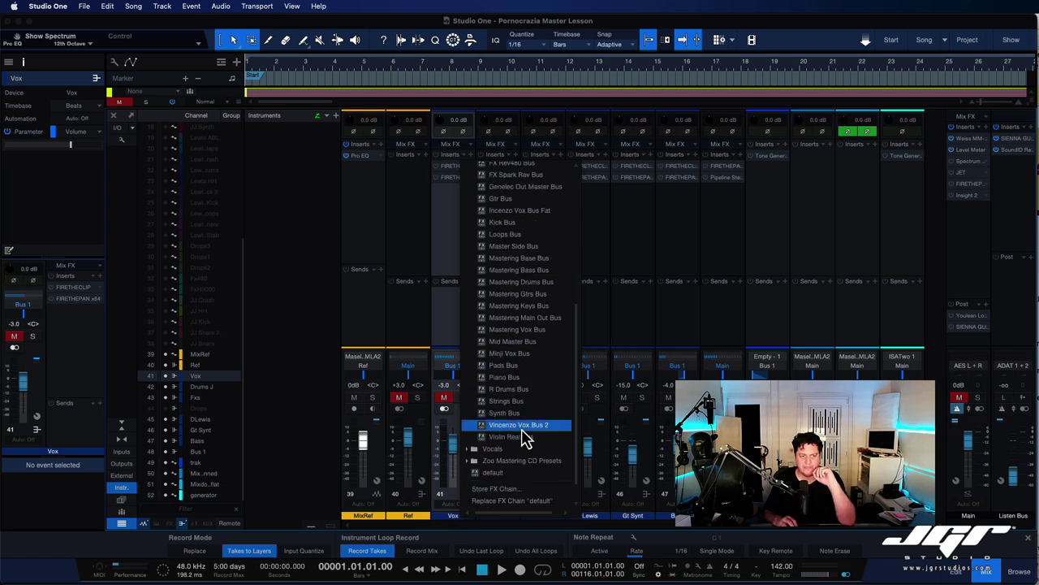
left_click(529, 426)
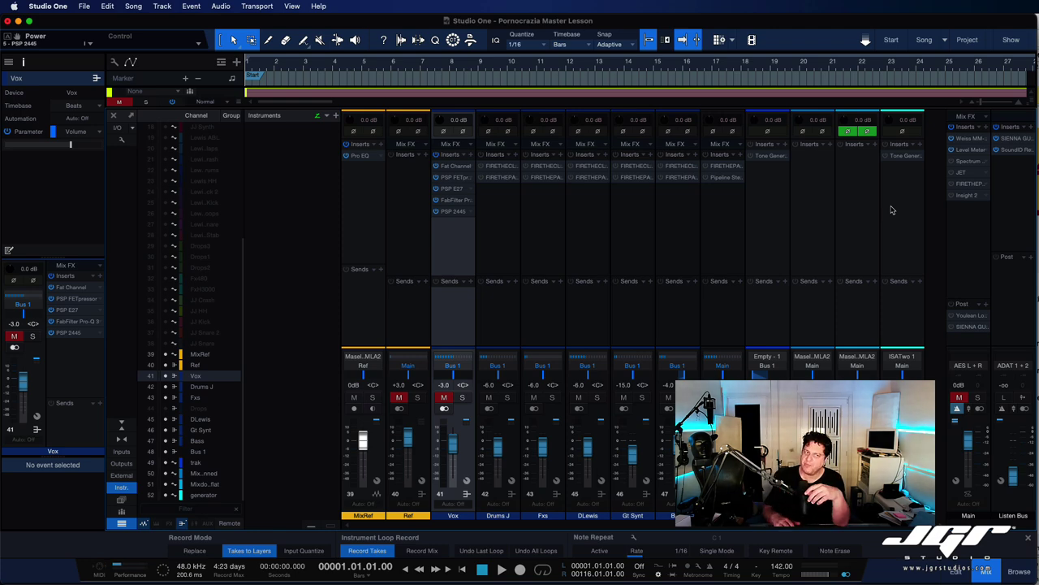
Examine the Vox bus's Fat Channel, PSP FETpressor and PSP E27 in separate windows, keeping only the Fat Channel window open.
left_click(451, 167)
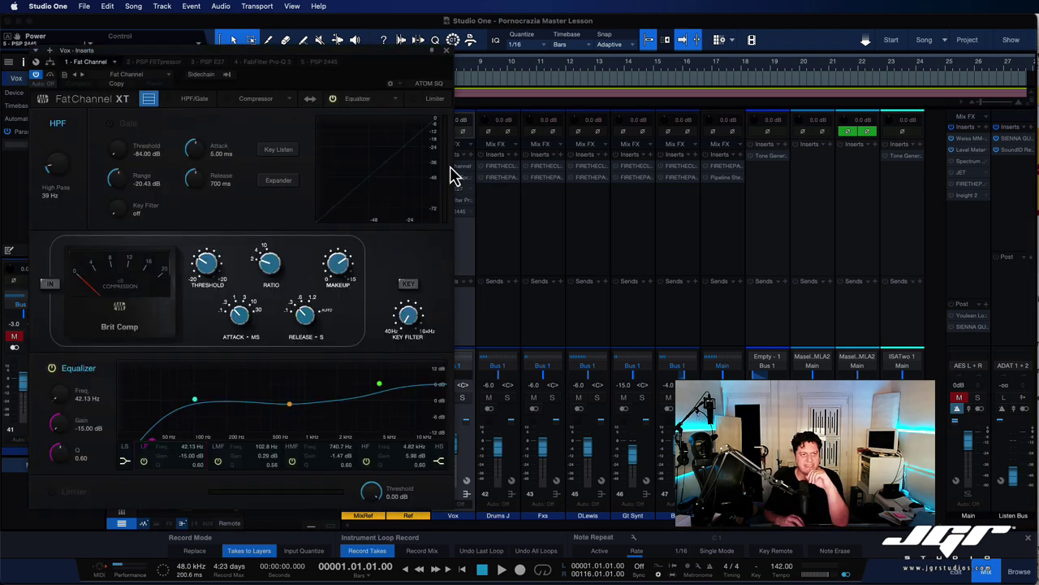
left_click_drag(397, 57, 459, 69)
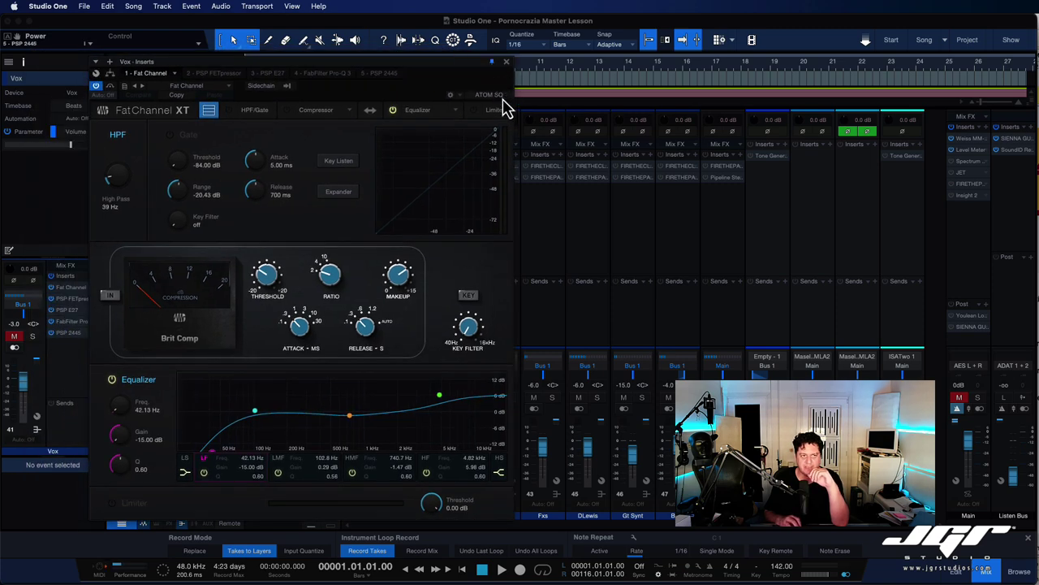
left_click_drag(474, 65, 910, 77)
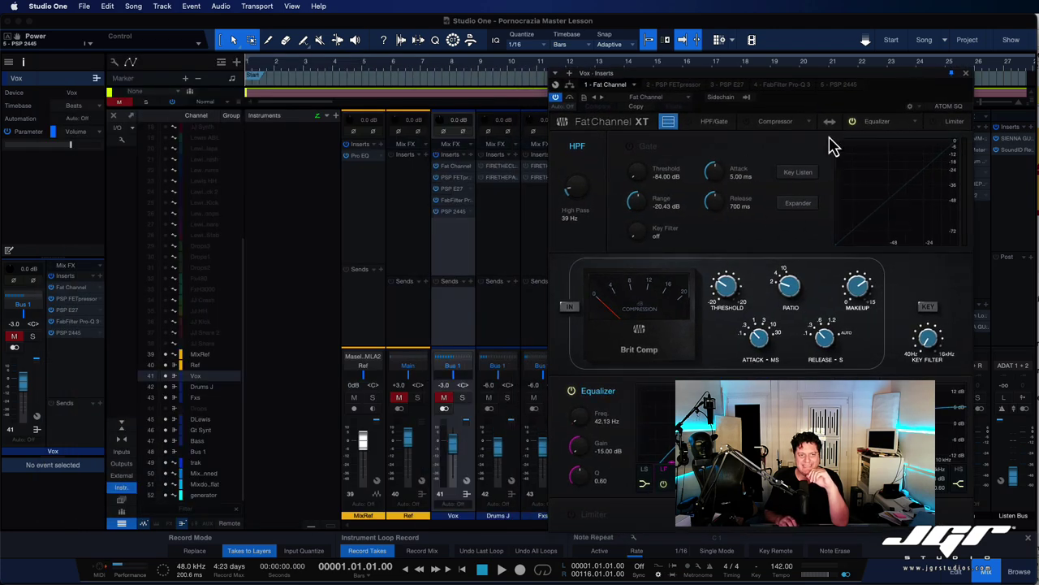
left_click(453, 179)
left_click_drag(435, 73, 648, 315)
left_click(452, 188)
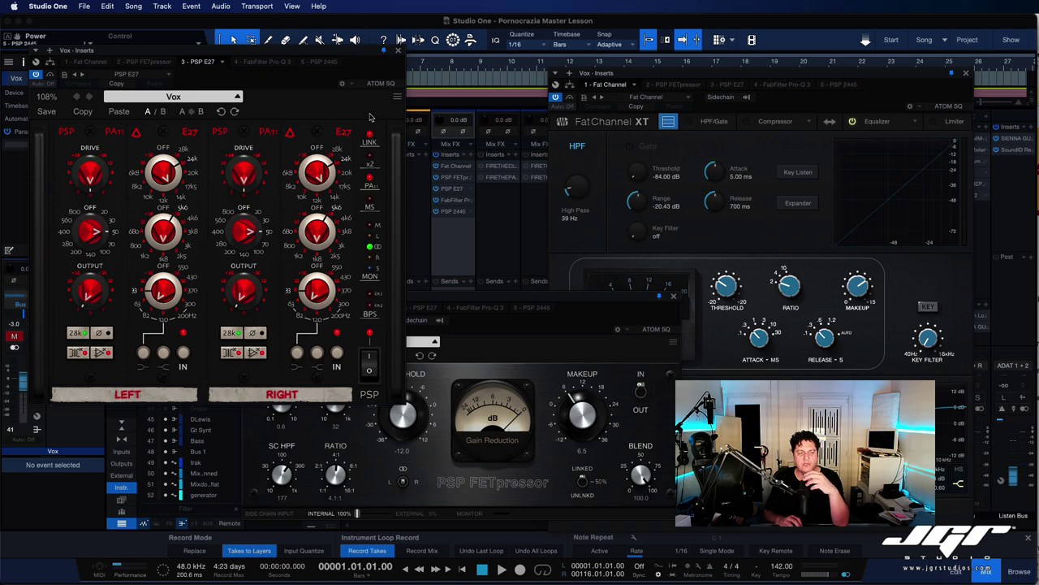
left_click(397, 51)
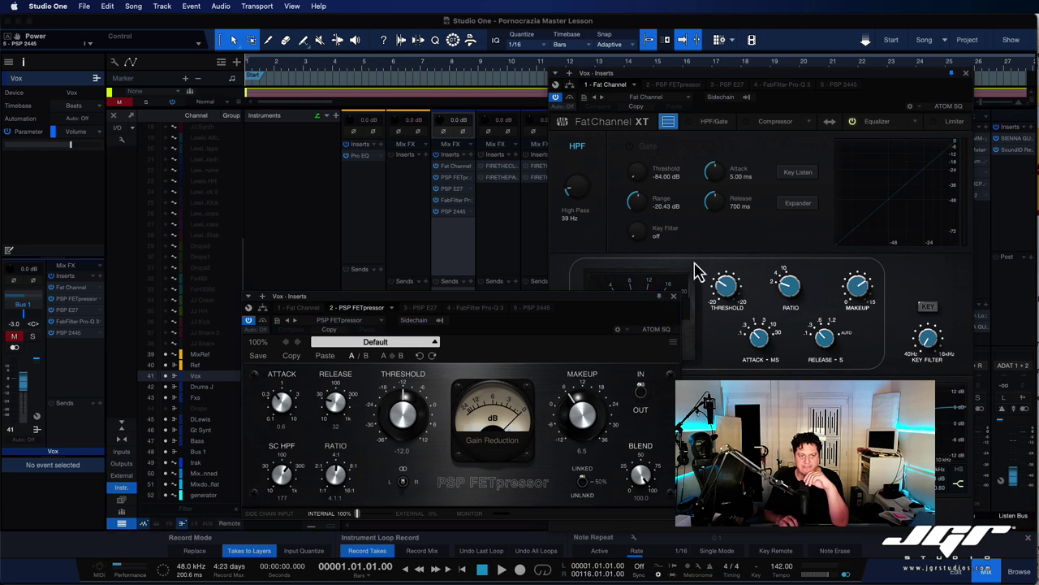
left_click(673, 296)
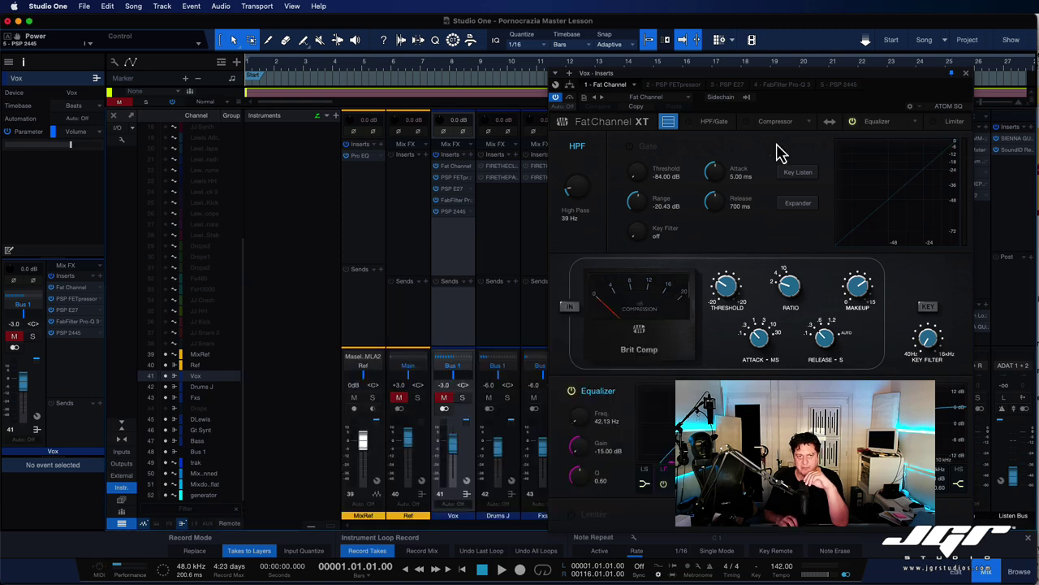
Look through the other Vox bus plug-ins within the same insert window, ending back on Fat Channel.
left_click_drag(817, 75, 772, 79)
left_click(630, 85)
left_click(680, 84)
left_click(734, 85)
left_click(794, 84)
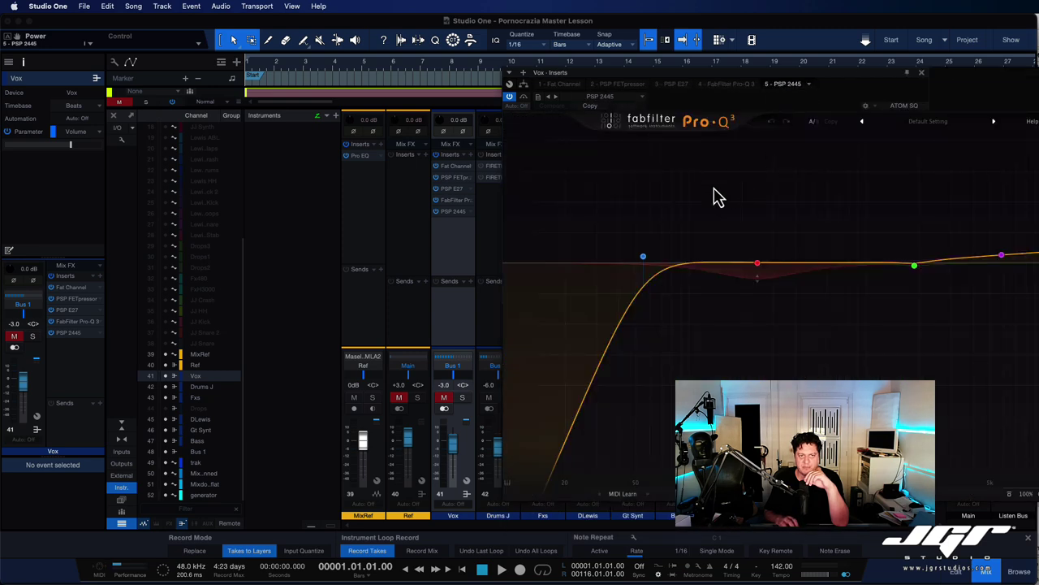
left_click(577, 85)
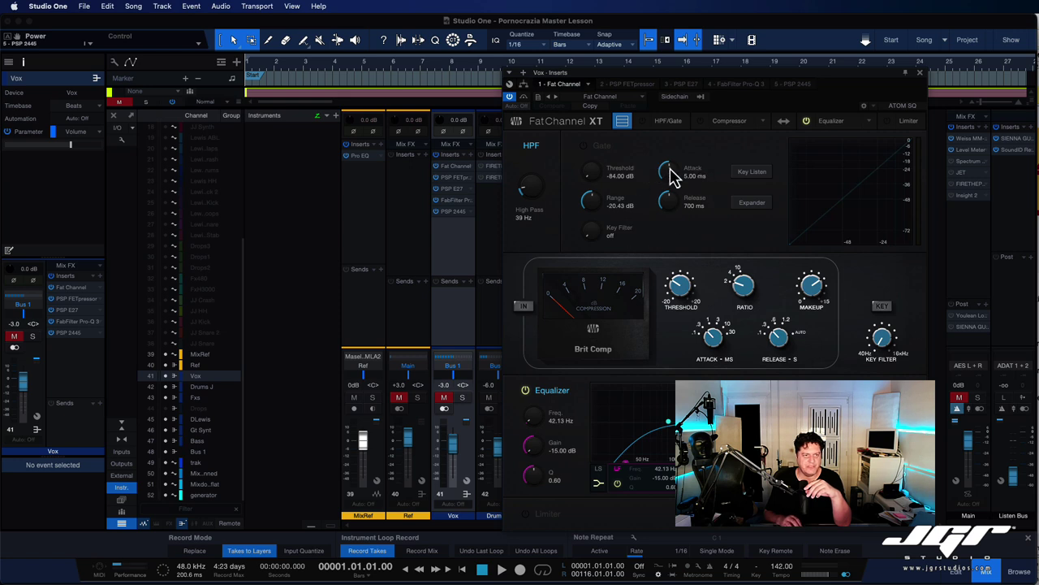
Store the current Fat Channel settings as a preset named Fat Channel VI and check for it in the preset list.
left_click(645, 103)
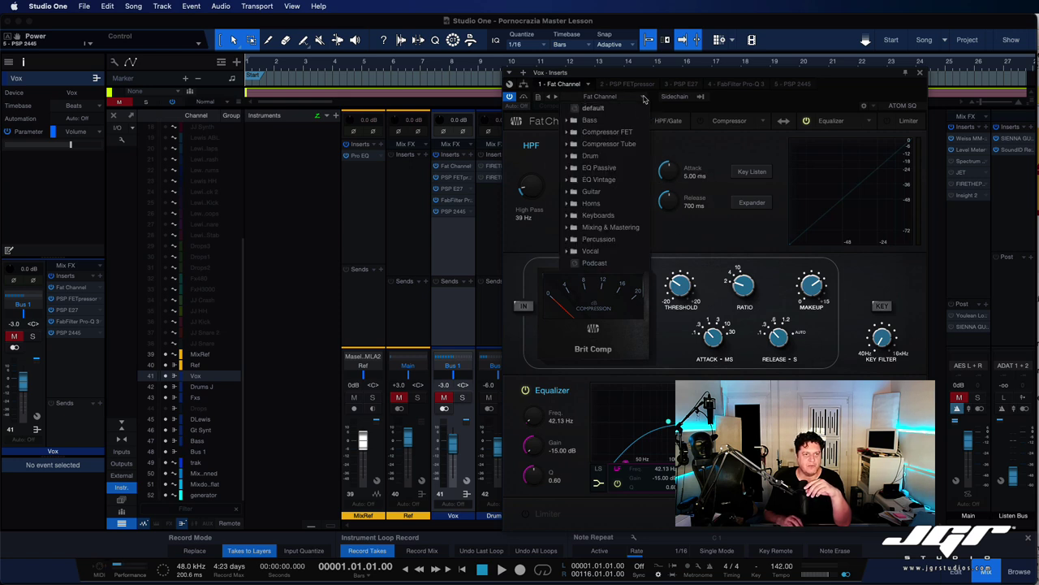
left_click(644, 99)
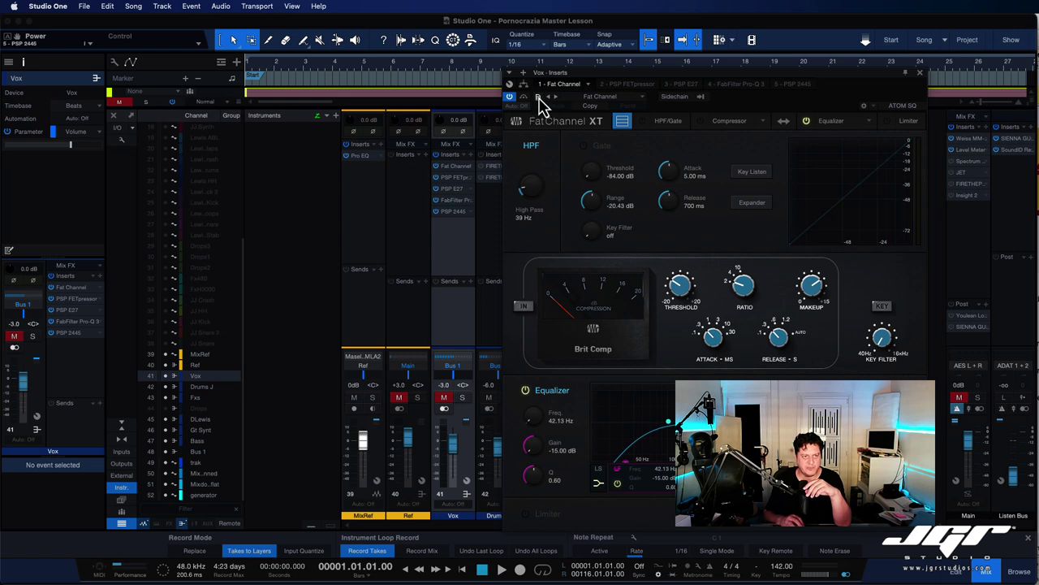
left_click(538, 98)
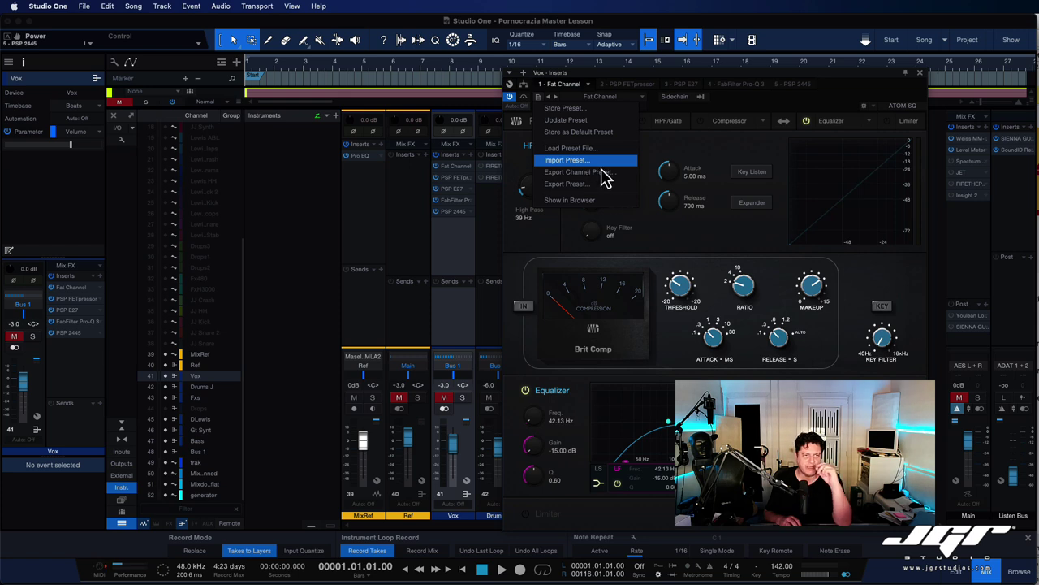
left_click(579, 110)
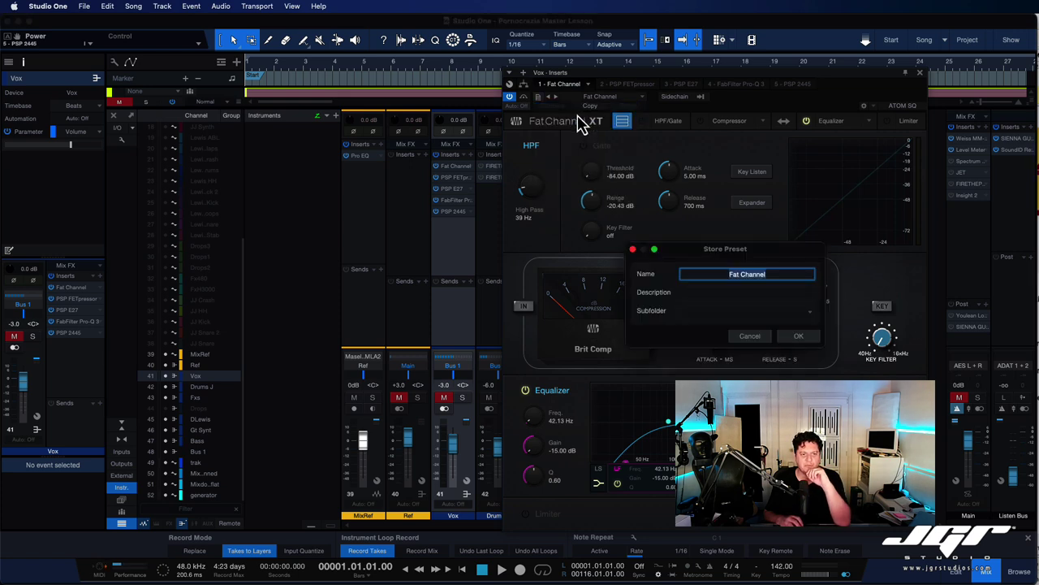
left_click(771, 273)
type("VI")
left_click(802, 338)
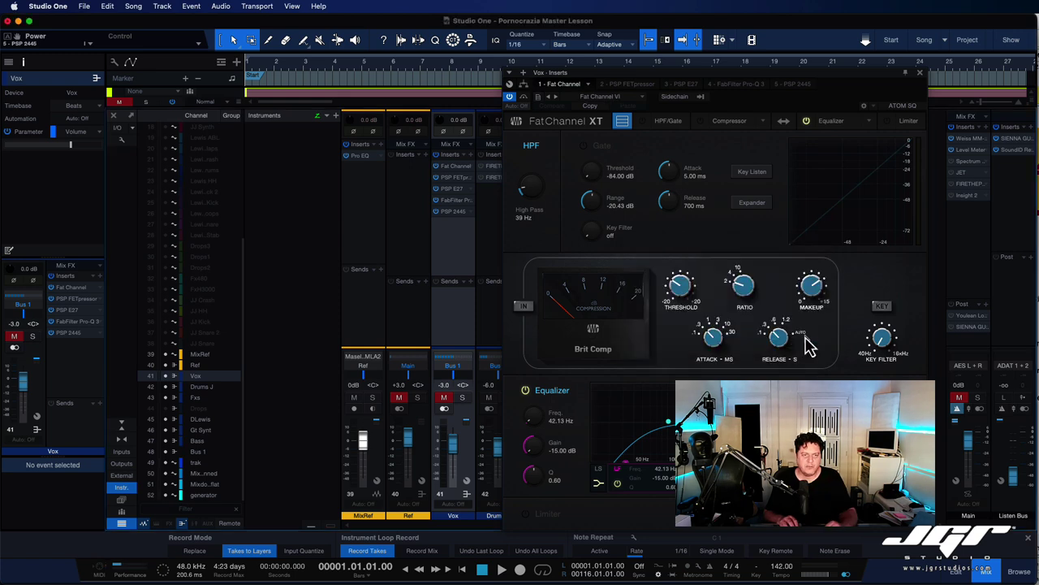
left_click(638, 99)
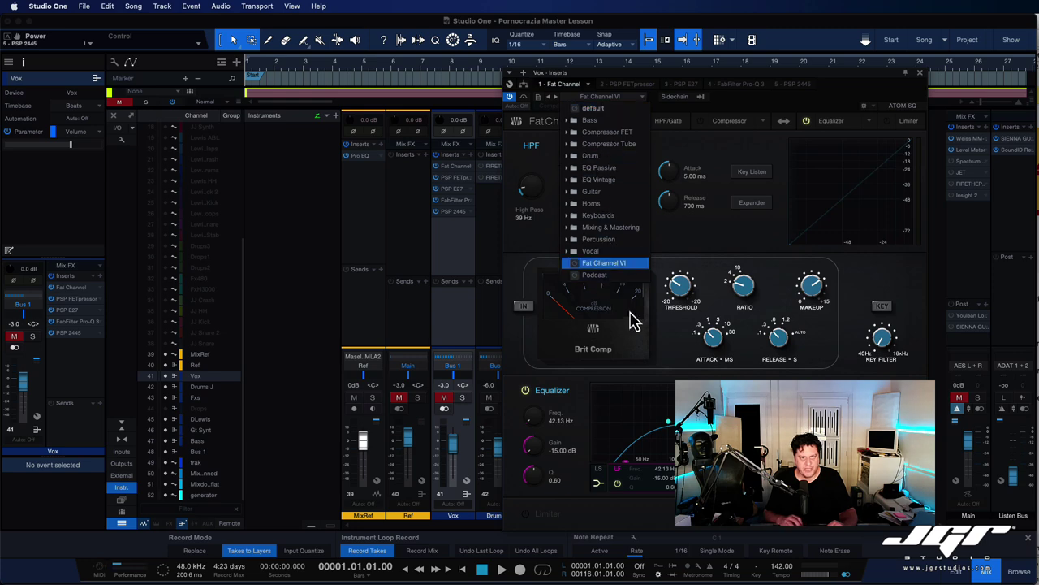
left_click(799, 118)
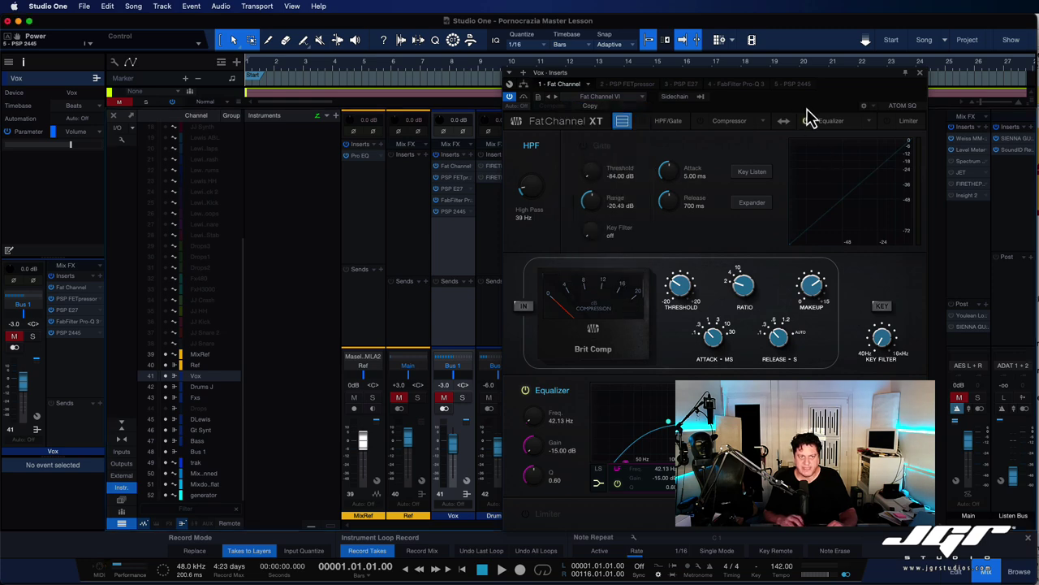